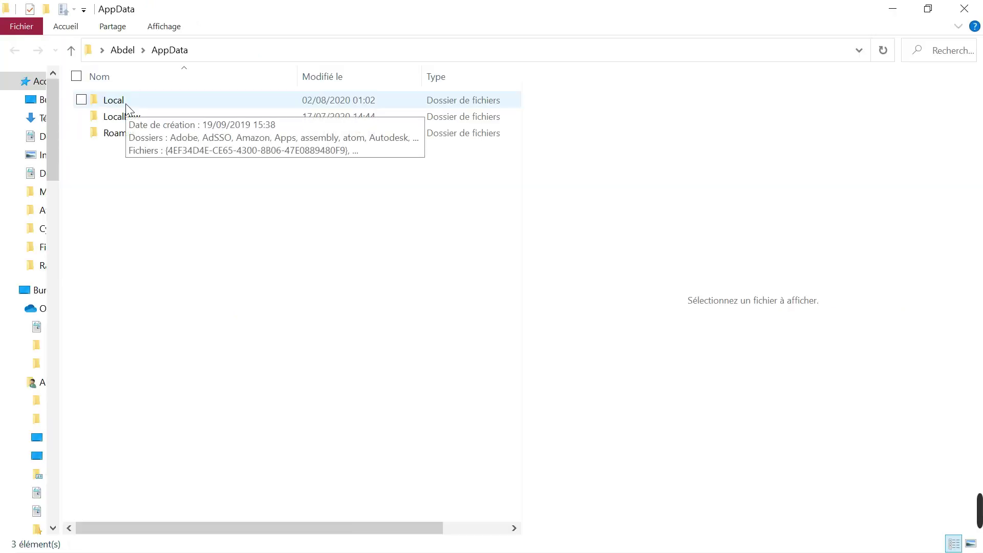
# Open the Local folder in AppData and try to delete the chromium folder.
pyautogui.click(126, 105)
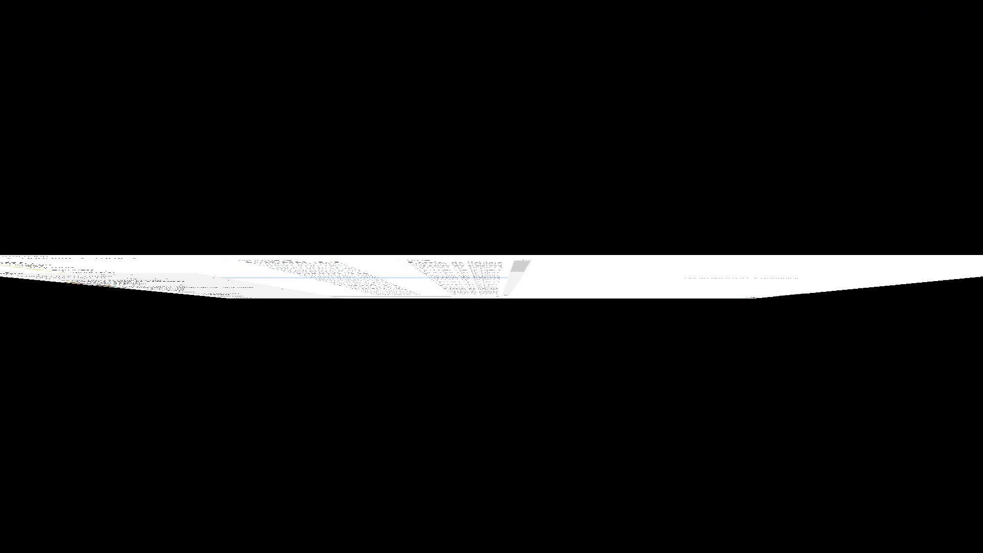
pyautogui.rightClick(295, 246)
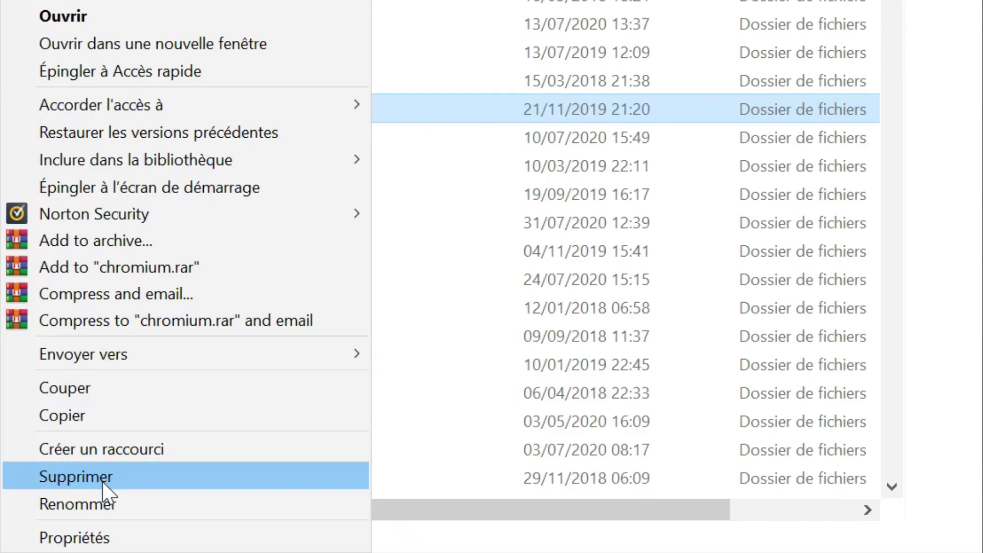
pyautogui.click(103, 481)
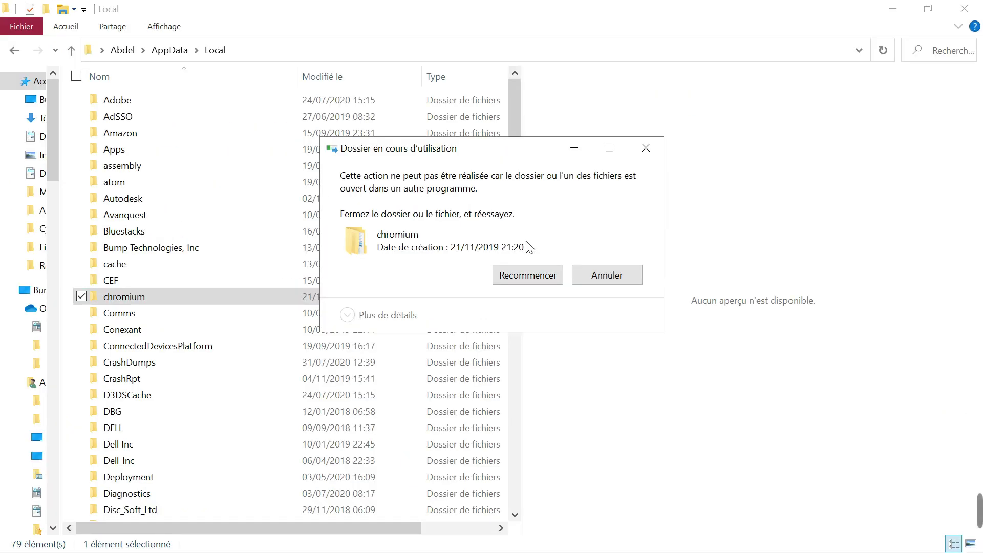
# Open Task Manager and end all the running Chromium (32 bits) background processes.
pyautogui.hotkey('ctrl', 'shift', 'Escape')
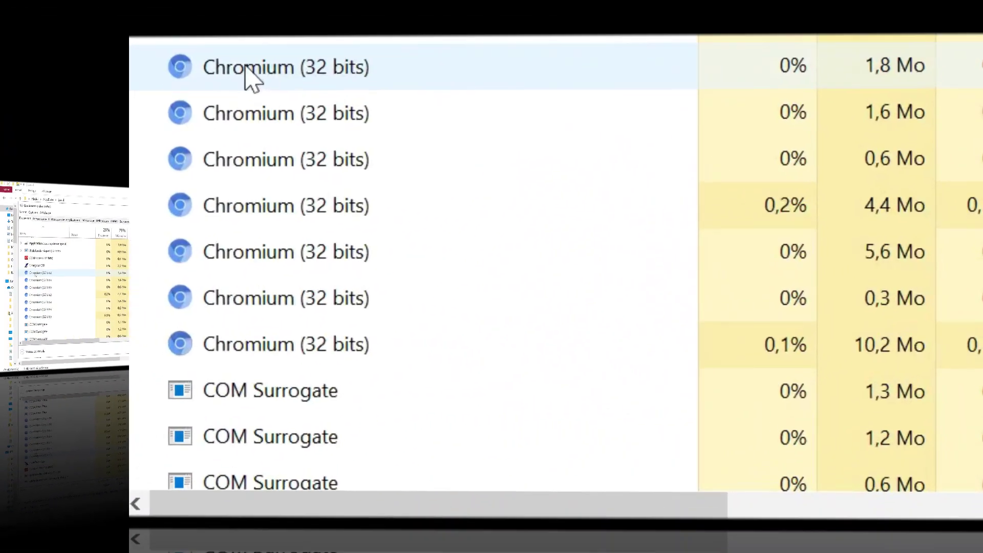
pyautogui.rightClick(504, 137)
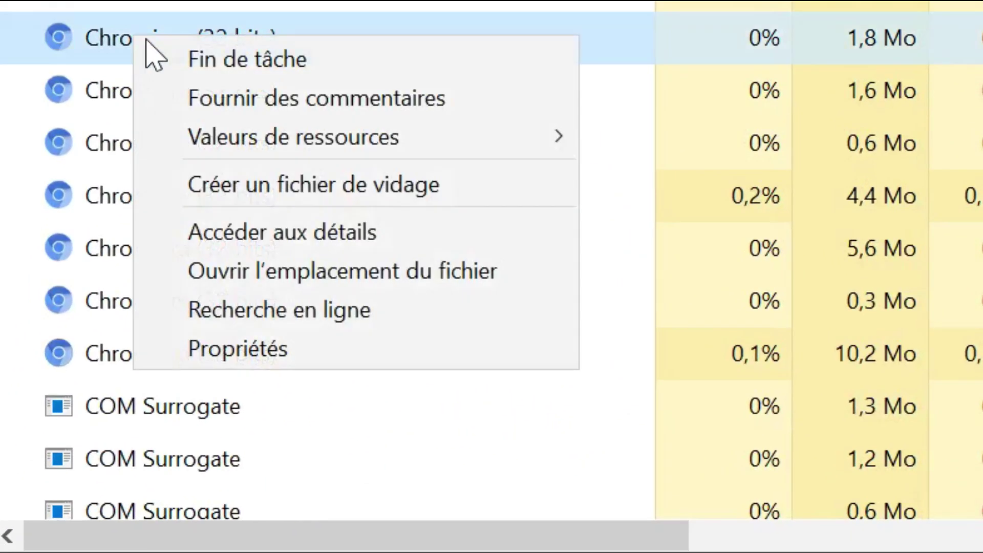
pyautogui.click(221, 76)
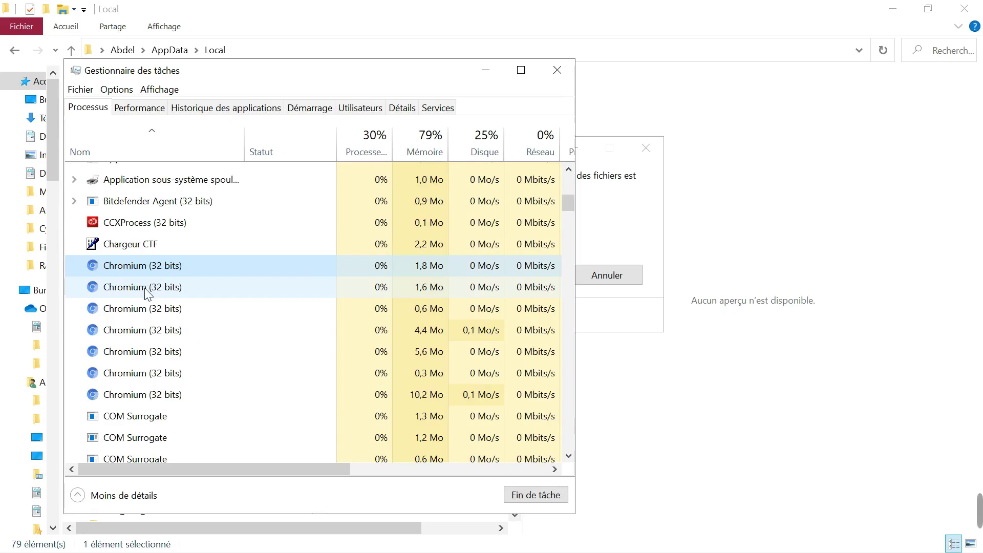
pyautogui.rightClick(146, 293)
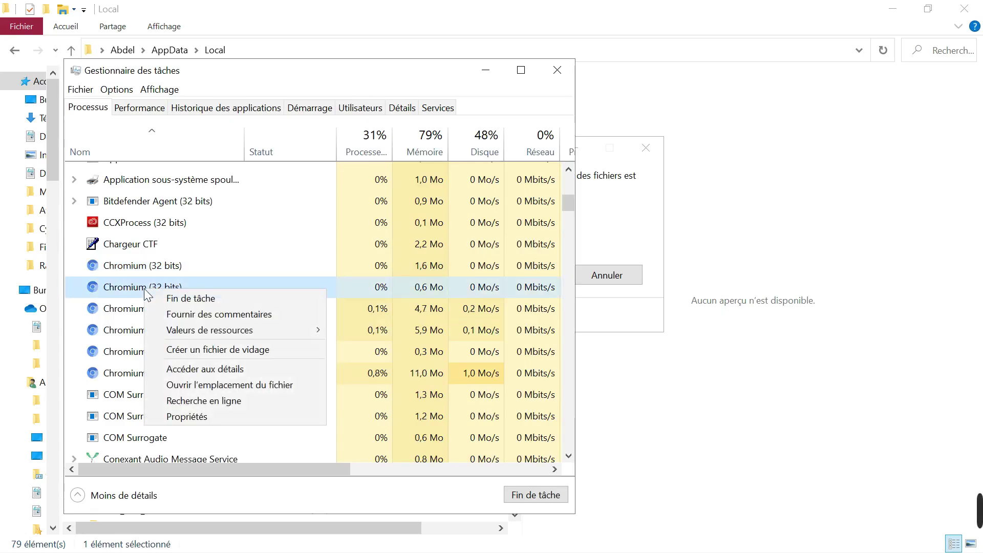
pyautogui.click(177, 296)
pyautogui.rightClick(152, 312)
pyautogui.click(184, 320)
pyautogui.rightClick(154, 330)
pyautogui.rightClick(151, 312)
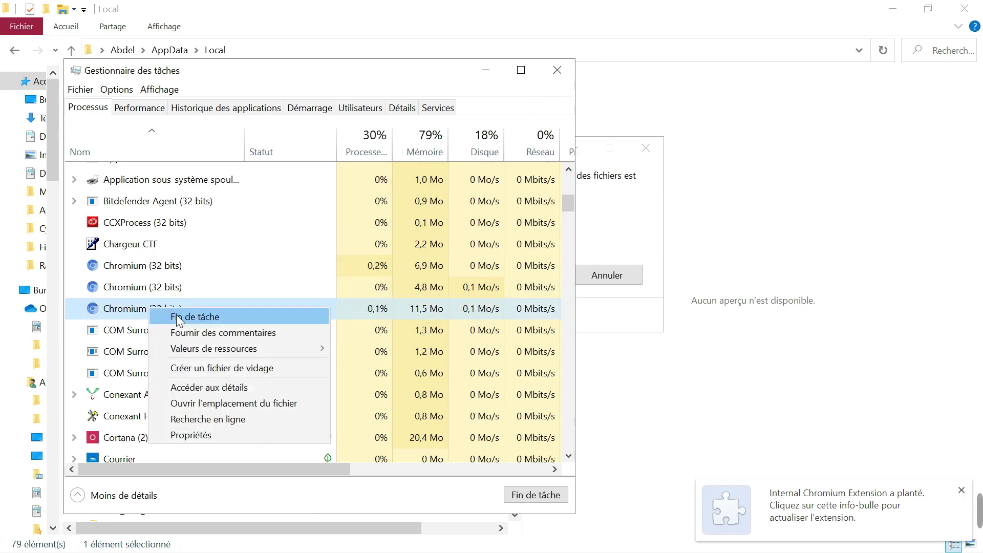
pyautogui.click(180, 314)
pyautogui.rightClick(147, 287)
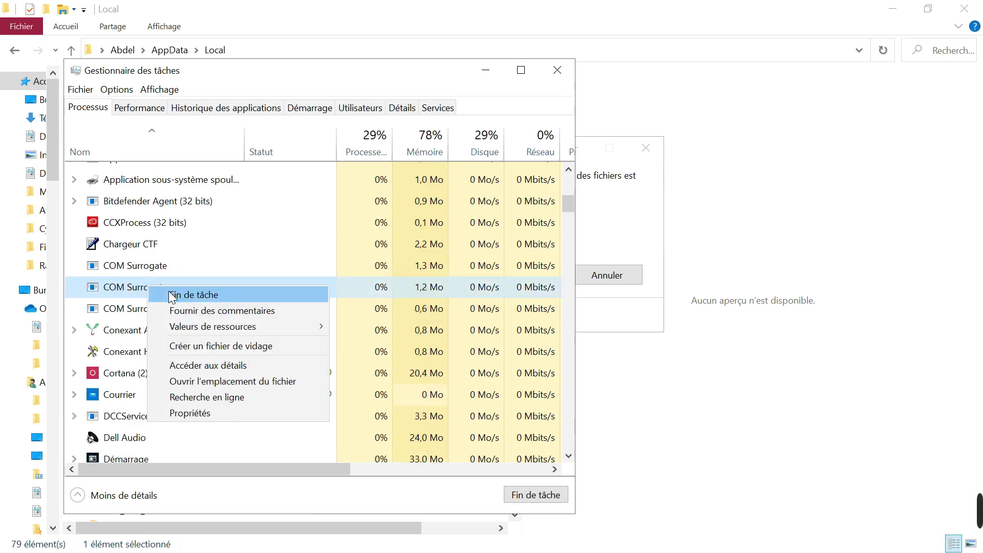
pyautogui.click(171, 296)
# Retry the deletion of the chromium folder, and minimize Task Manager and the File Explorer window.
pyautogui.scroll(4, 198, 246)
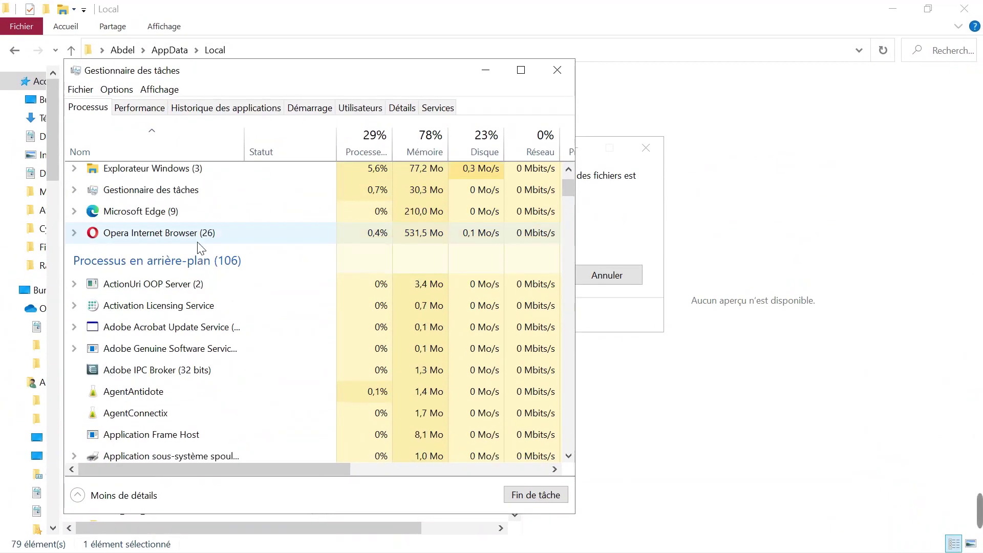
pyautogui.scroll(1, 200, 249)
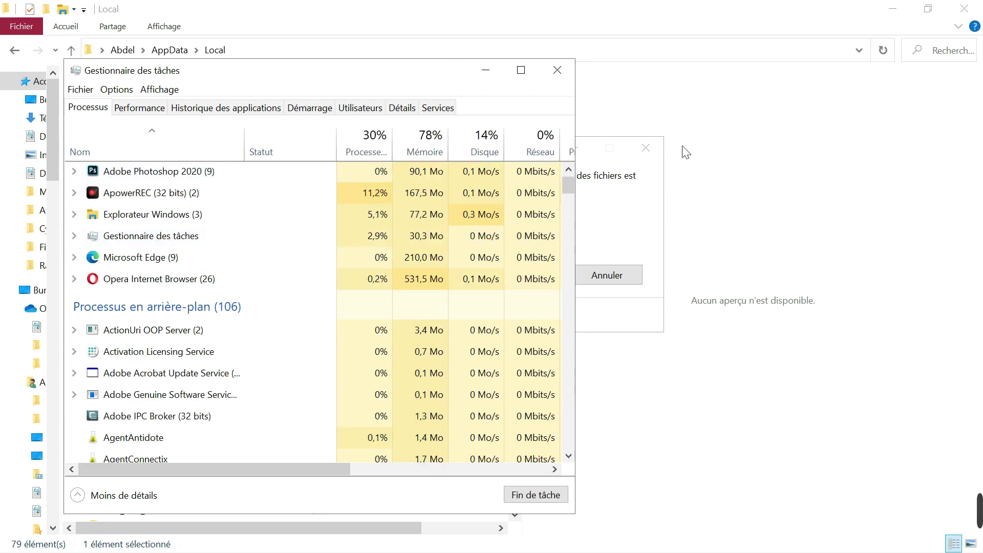
pyautogui.click(643, 214)
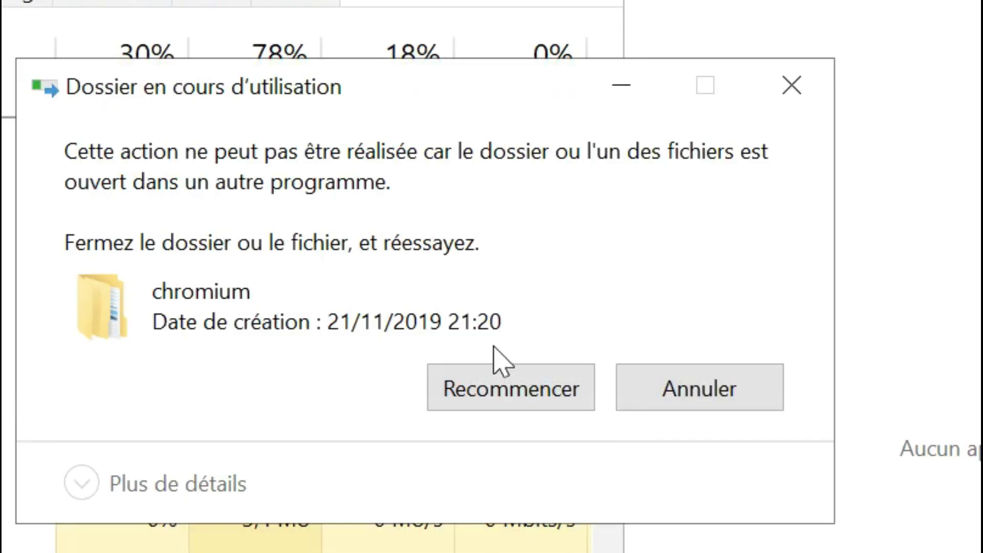
pyautogui.click(514, 279)
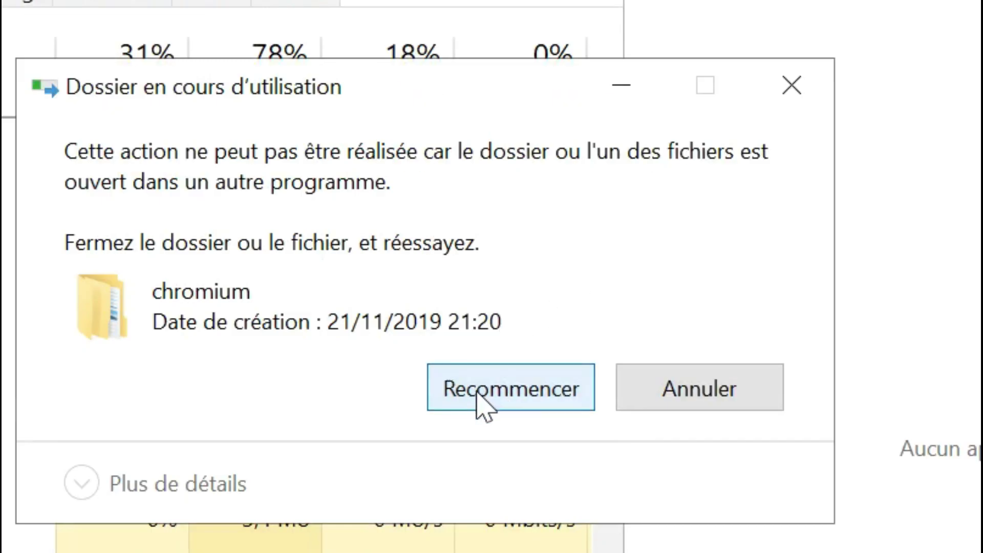
pyautogui.click(476, 392)
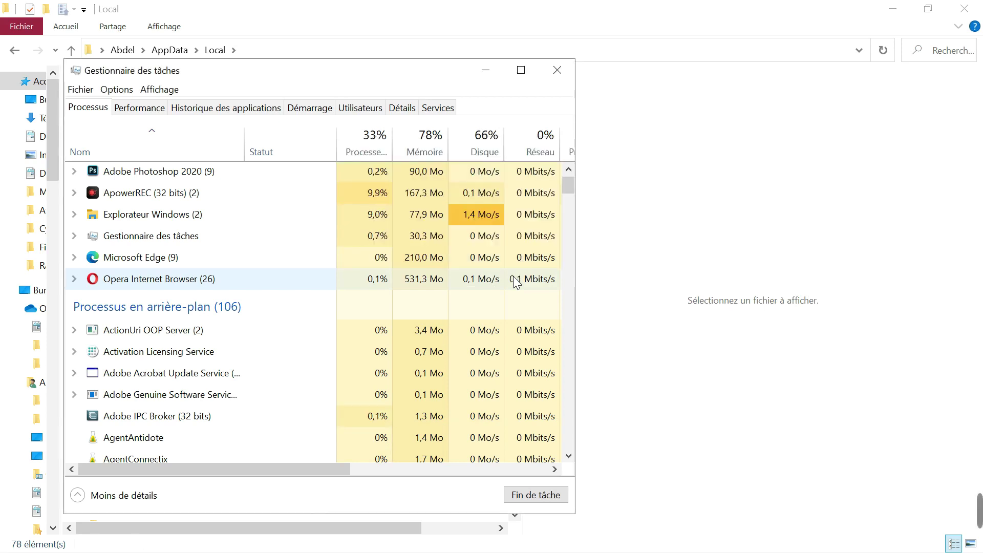
pyautogui.click(486, 70)
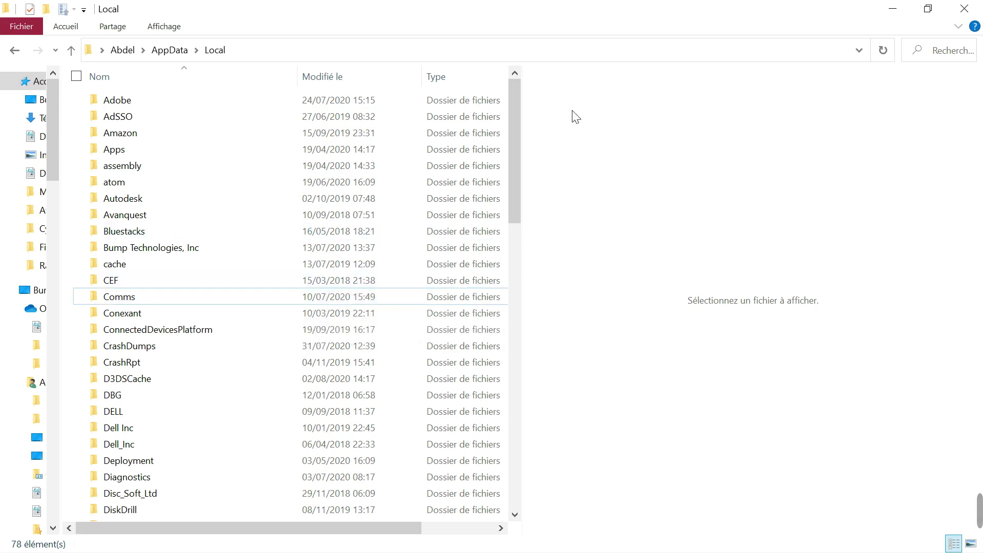
pyautogui.click(897, 8)
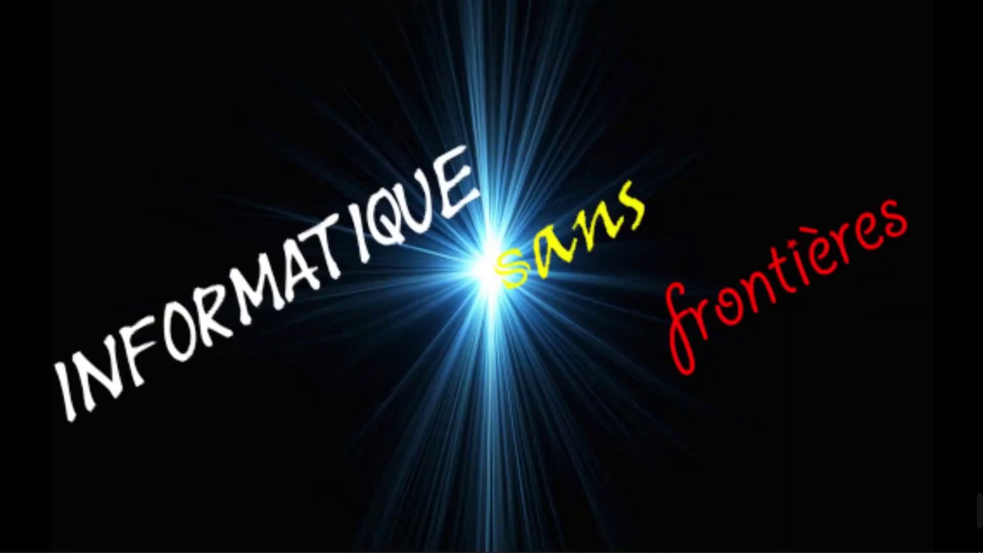
# Search Windows for the Control Panel, open its program uninstall list and look through the installed programs.
pyautogui.moveTo(307, 552)
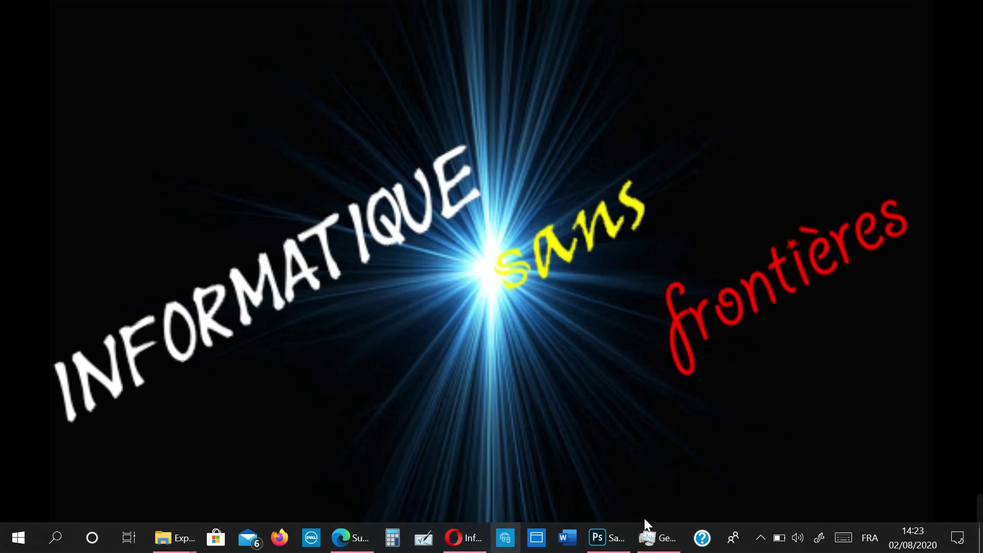
pyautogui.moveTo(174, 552)
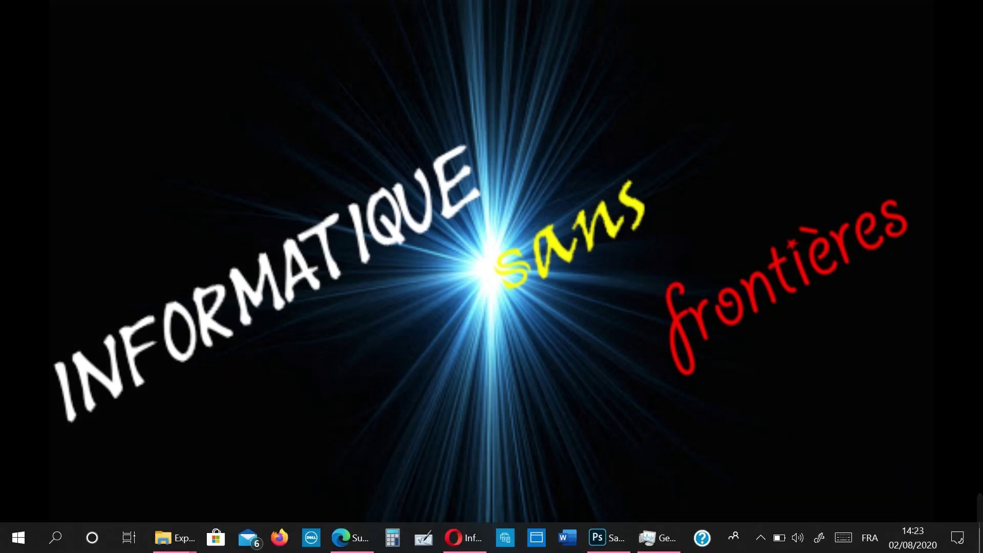
pyautogui.click(55, 540)
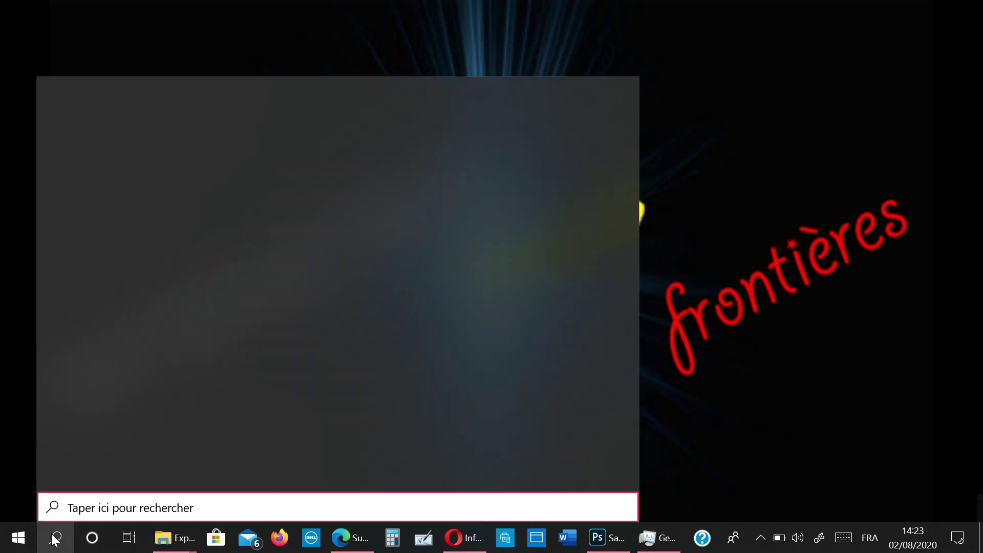
pyautogui.write('pan')
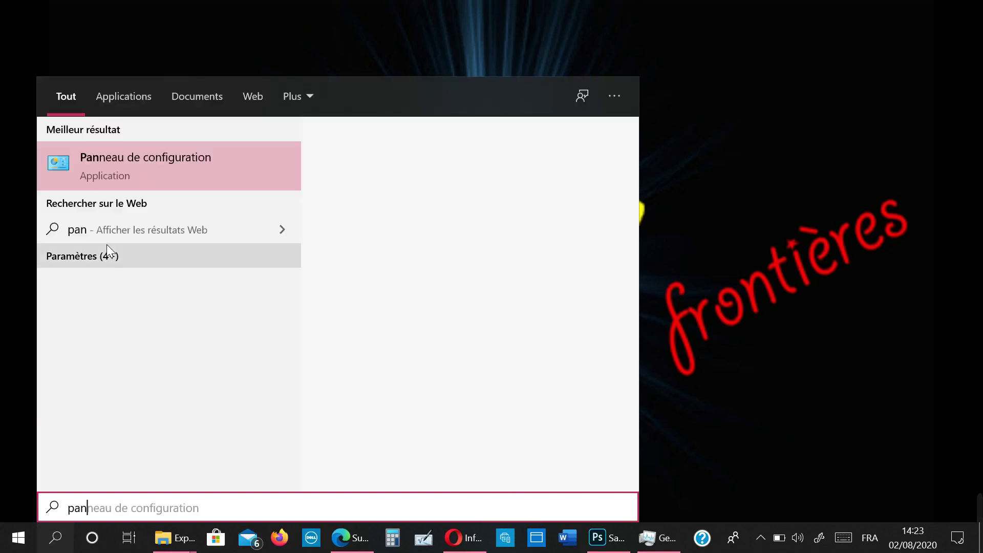
pyautogui.click(77, 166)
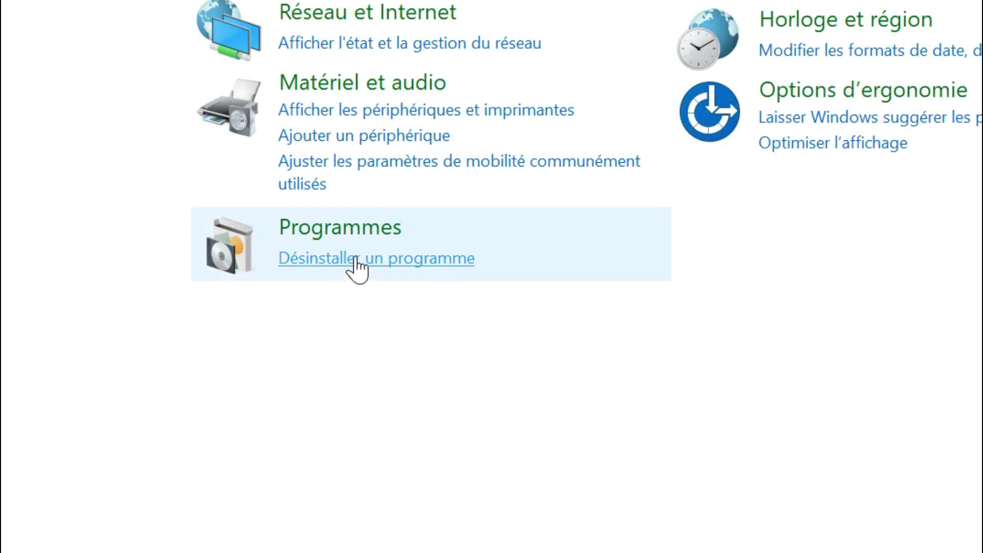
pyautogui.click(346, 257)
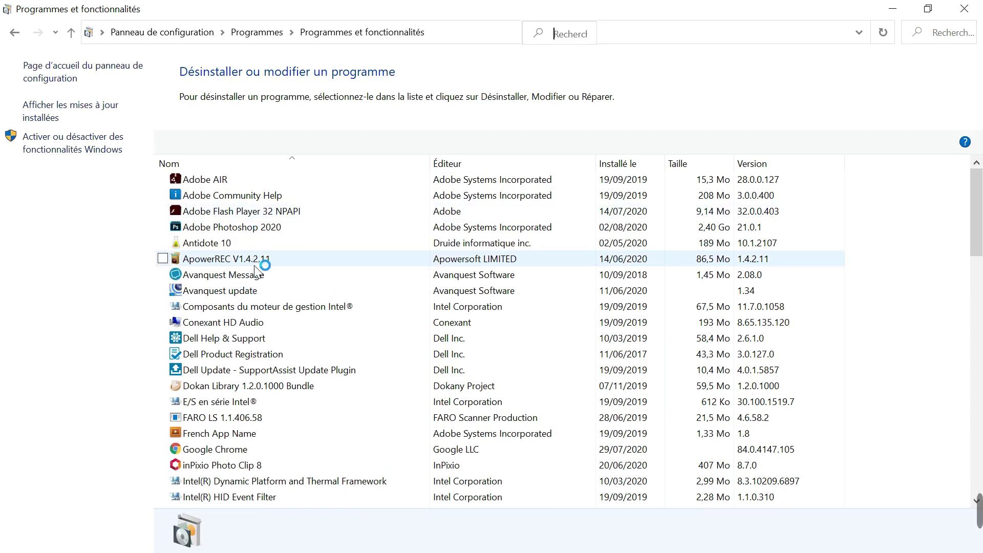
pyautogui.scroll(-1, 257, 272)
pyautogui.scroll(-2, 256, 272)
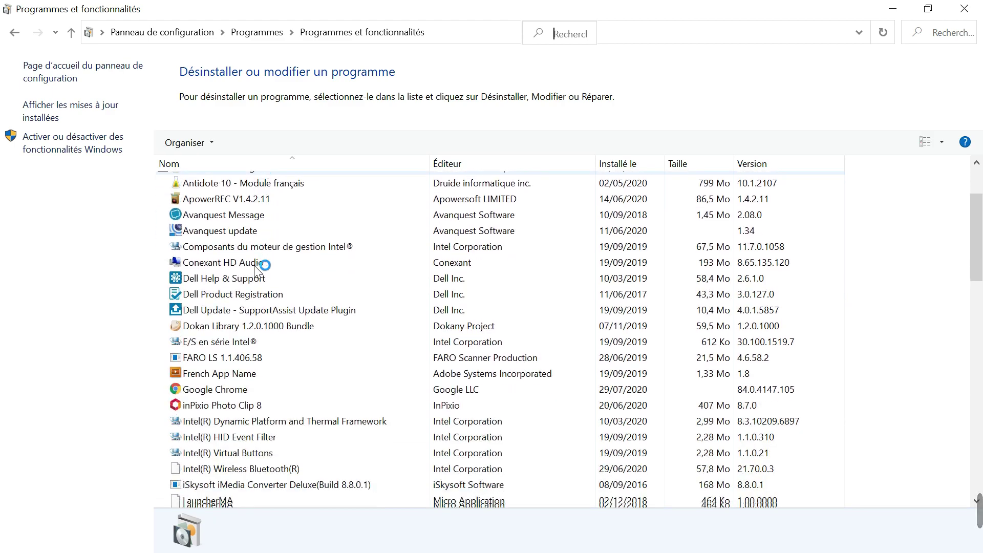
pyautogui.scroll(2, 228, 272)
pyautogui.scroll(1, 233, 279)
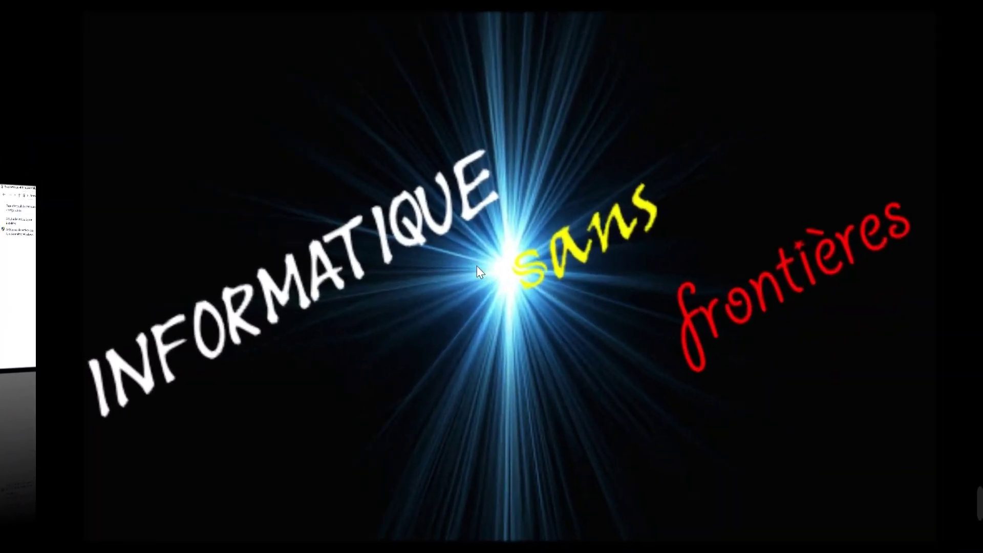
# Turn on the display of the desktop items.
pyautogui.rightClick(456, 267)
pyautogui.moveTo(411, 278)
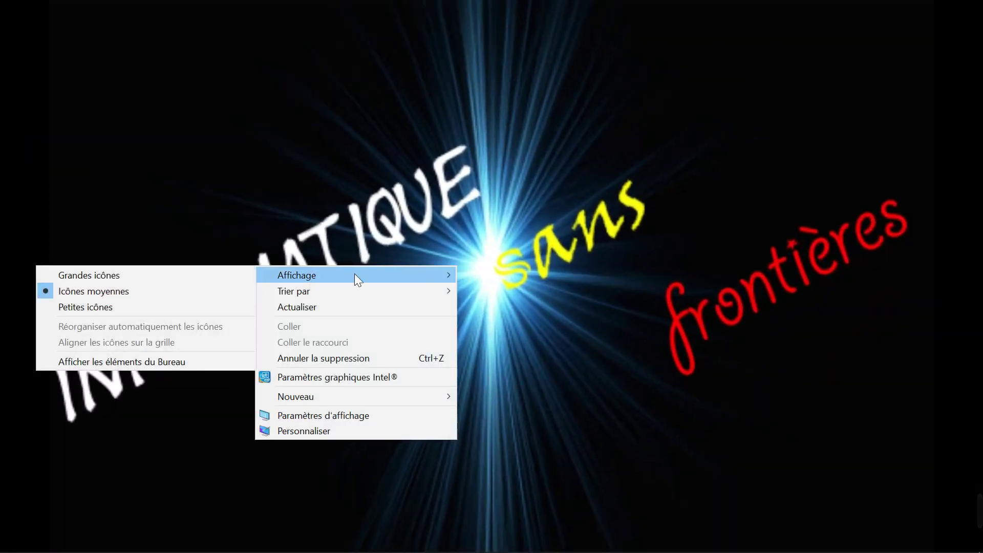
pyautogui.moveTo(287, 275)
pyautogui.click(135, 364)
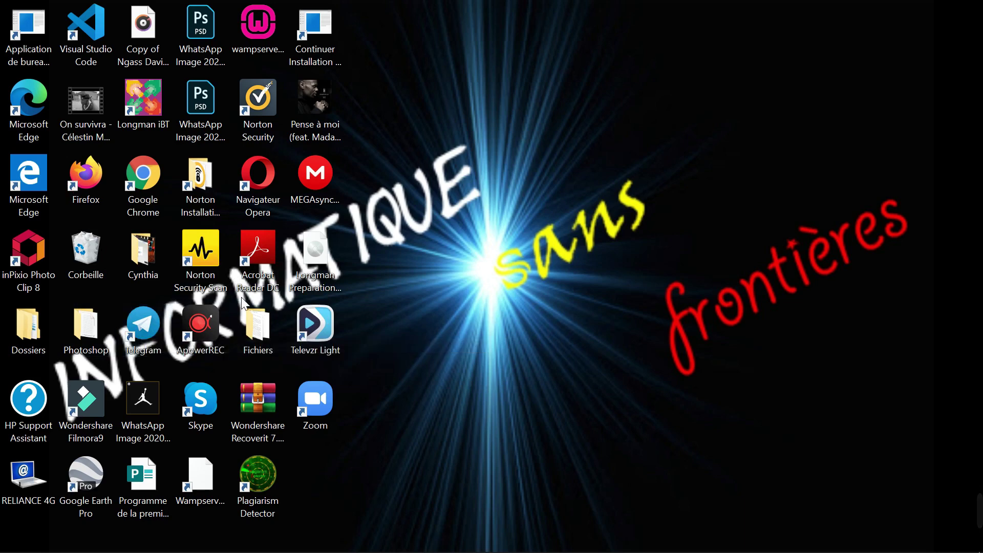
# Empty the Recycle Bin and confirm the permanent deletion of its items.
pyautogui.rightClick(85, 259)
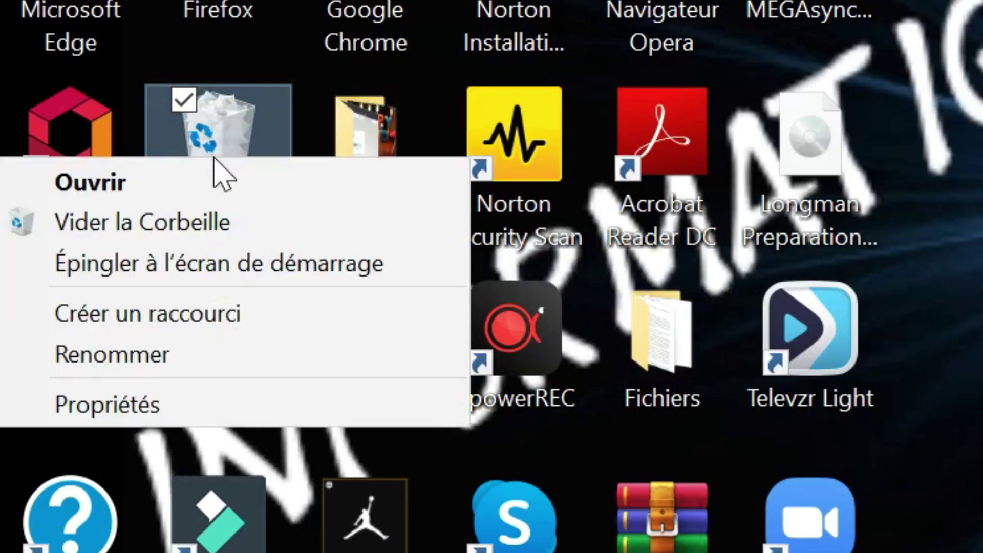
pyautogui.click(215, 236)
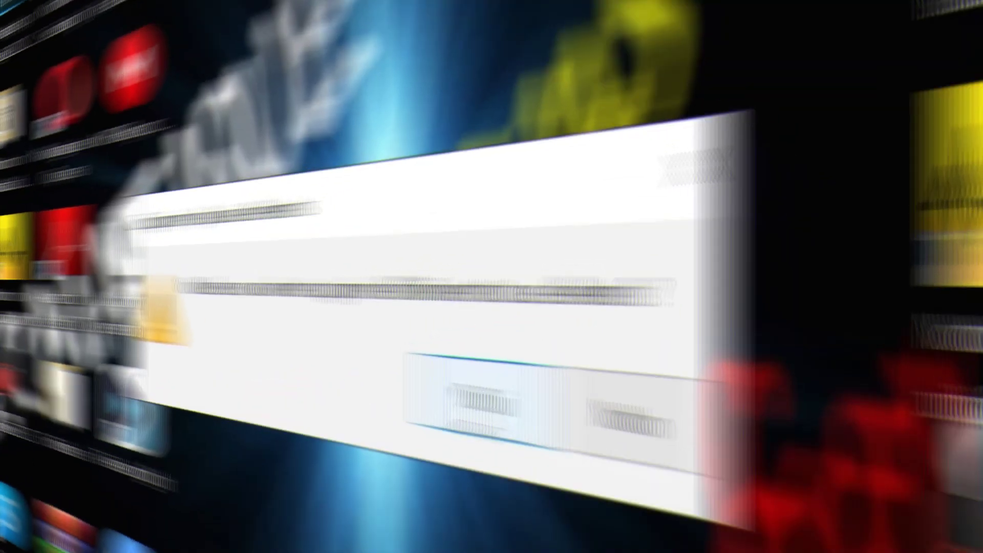
pyautogui.click(618, 333)
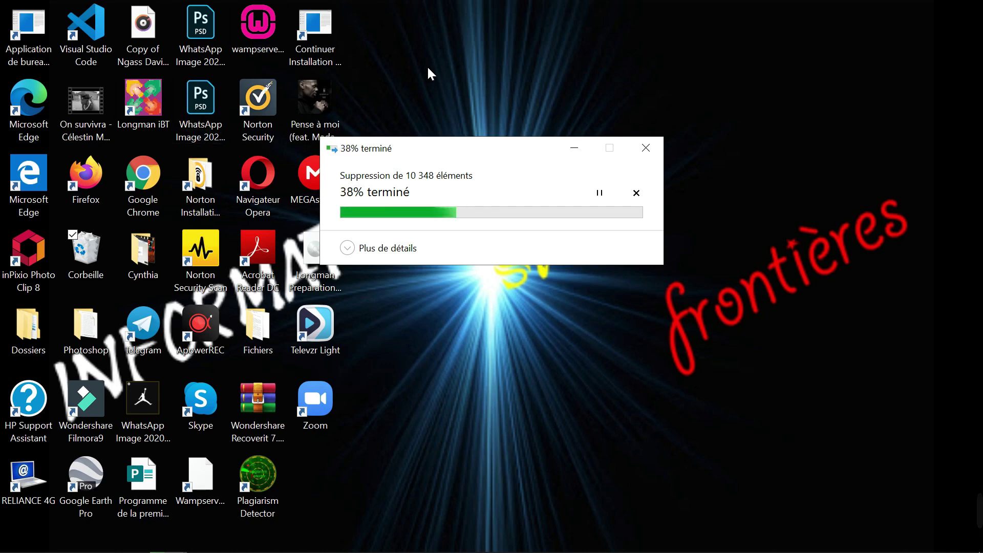
# Hide the desktop items and show them again while the Recycle Bin is being emptied.
pyautogui.rightClick(481, 353)
pyautogui.click(344, 392)
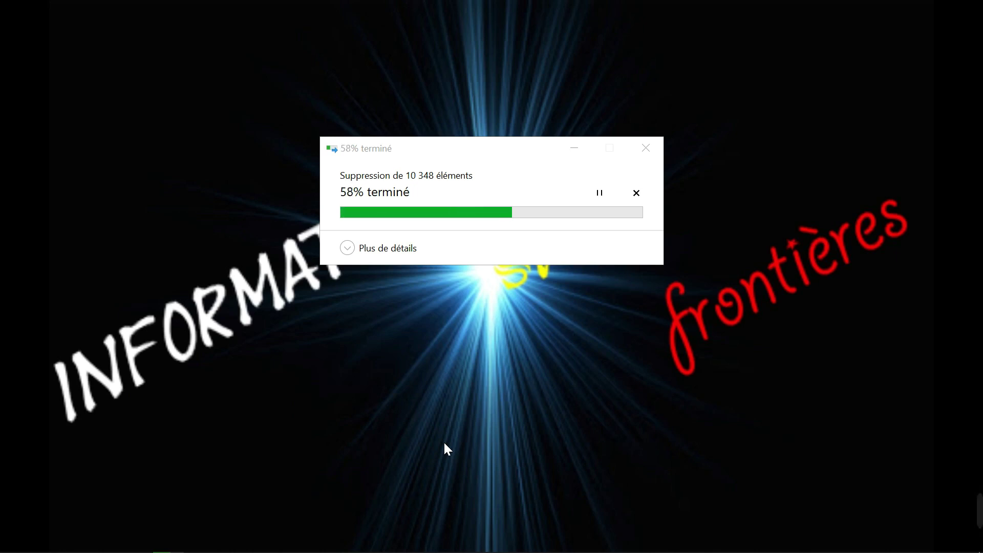
pyautogui.rightClick(231, 366)
pyautogui.moveTo(220, 377)
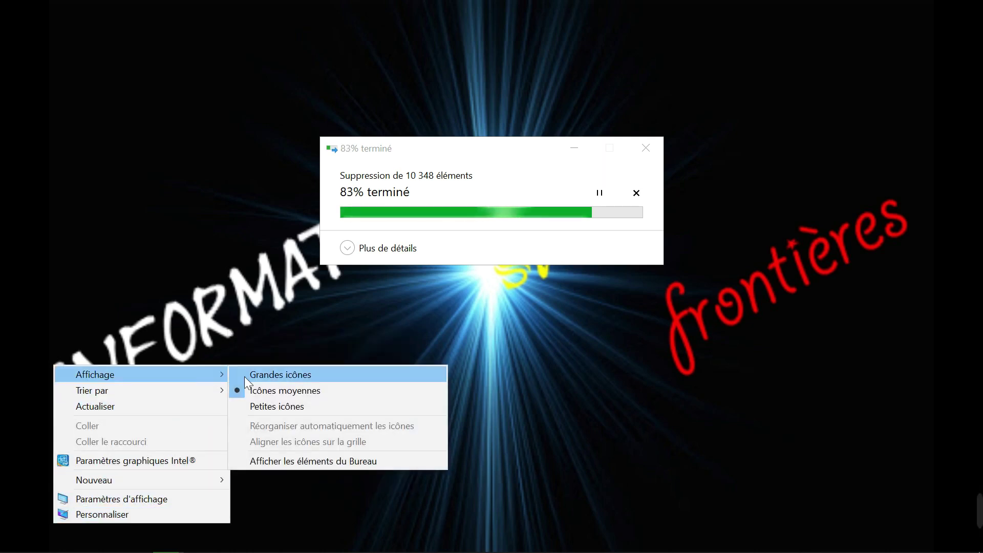
pyautogui.click(255, 464)
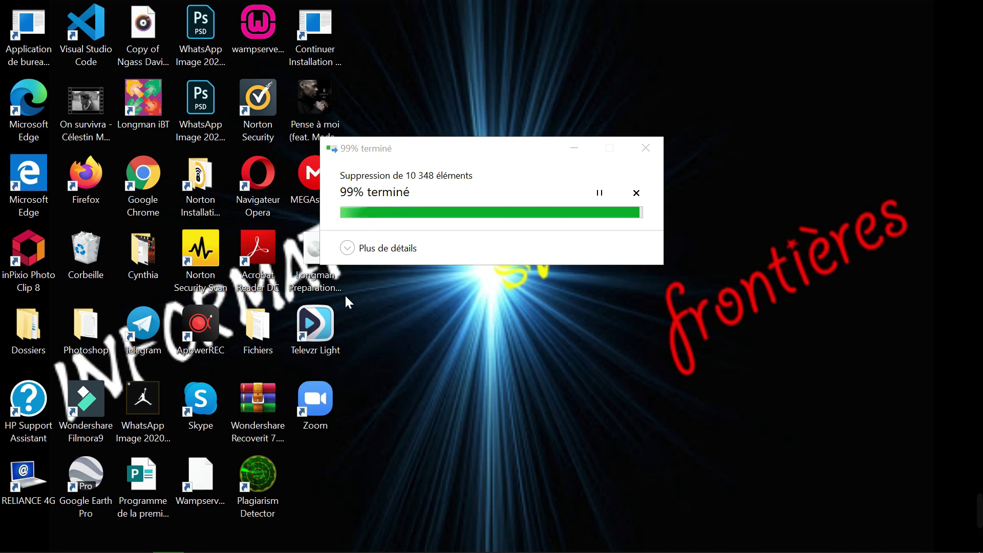
# Skip the log files that cannot be found while emptying the Recycle Bin.
pyautogui.click(441, 300)
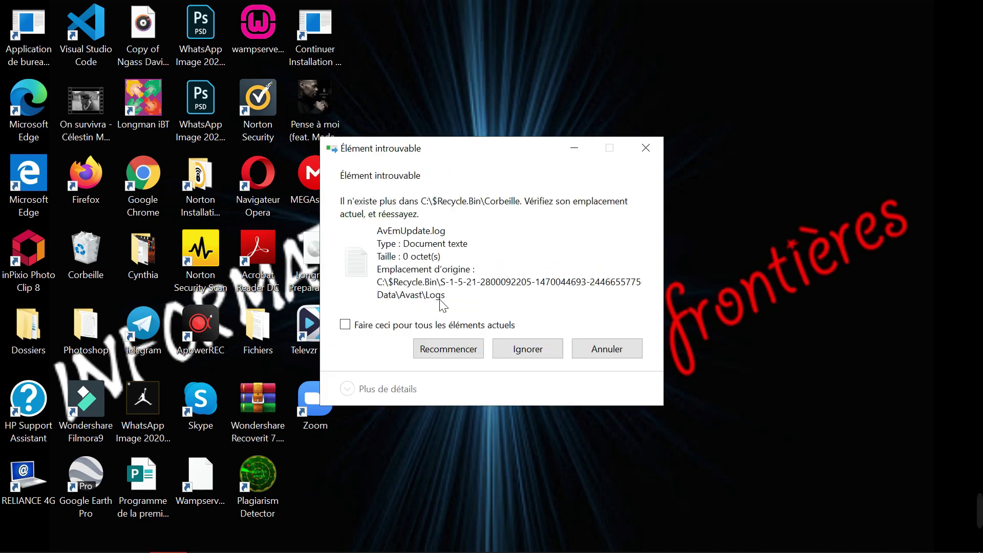
pyautogui.click(533, 348)
pyautogui.click(533, 348)
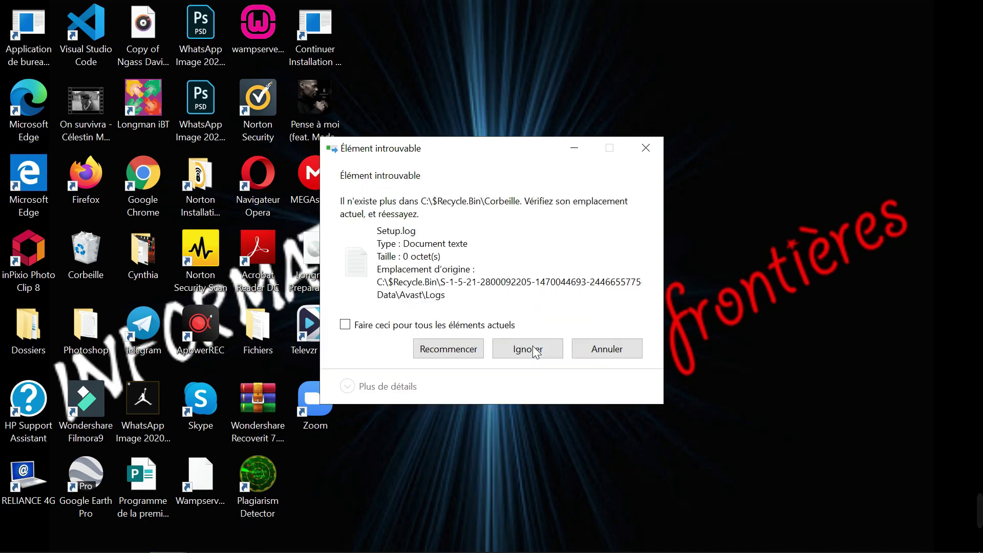